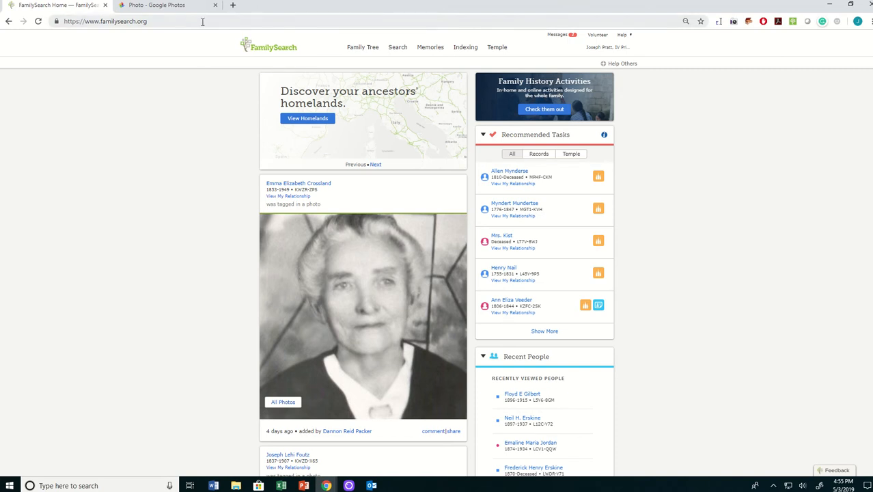
Consult the yearbook page photo and open the FamilySearch historical records search
left_click(157, 5)
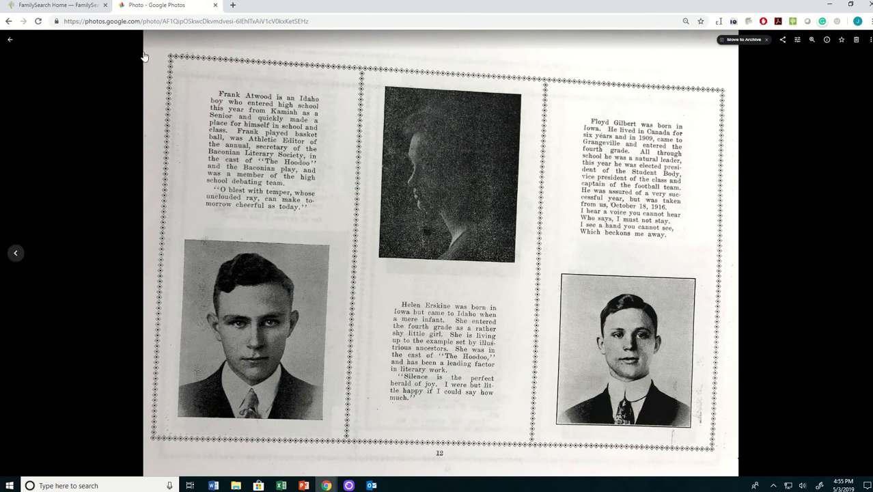
left_click(47, 5)
mouse_move(398, 47)
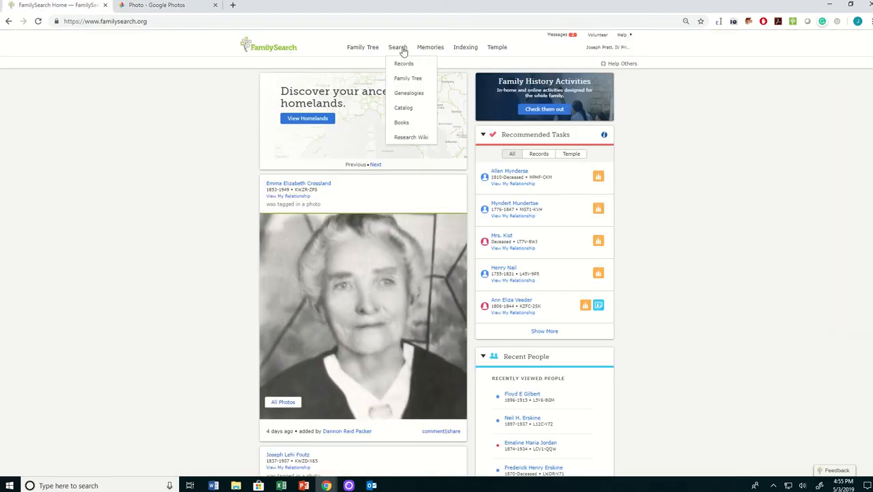
left_click(399, 65)
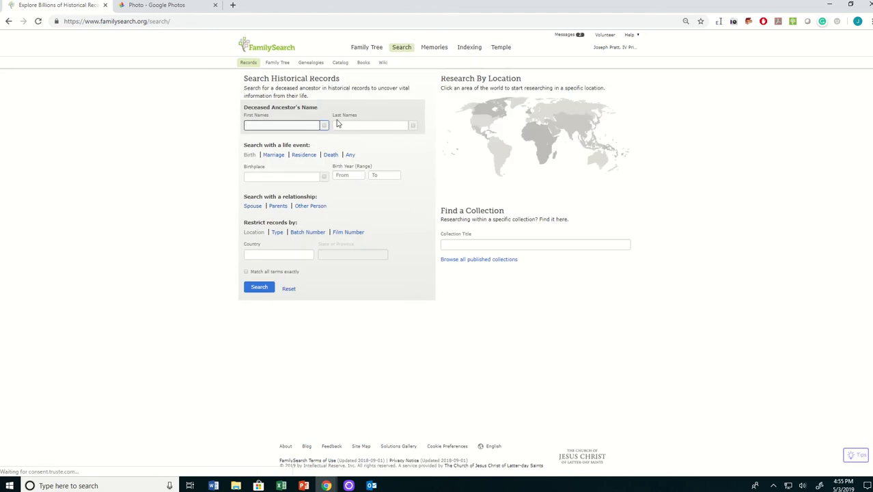
Enter the first and last name of the yearbook student from Iowa as the deceased ancestor's name
type("Floyd")
left_click(337, 125)
type("Nyg")
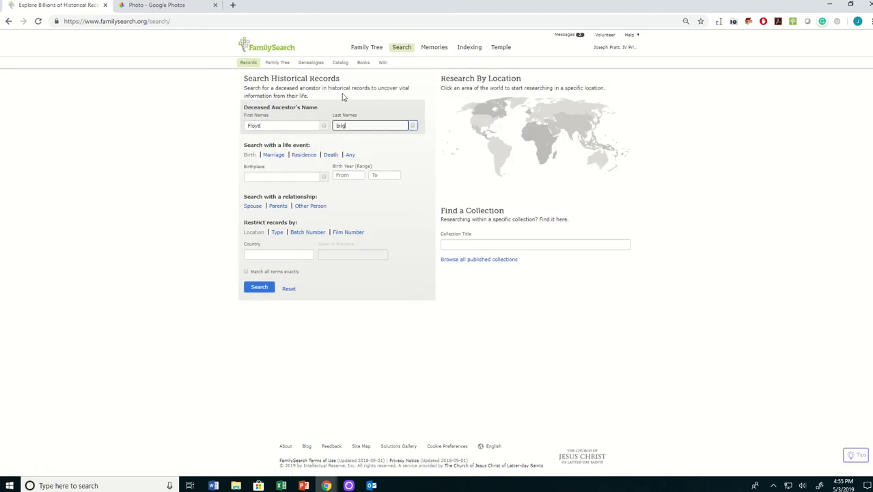
key("BackSpace")
key("BackSpace")
key("BackSpace")
key("BackSpace")
type("Gilb")
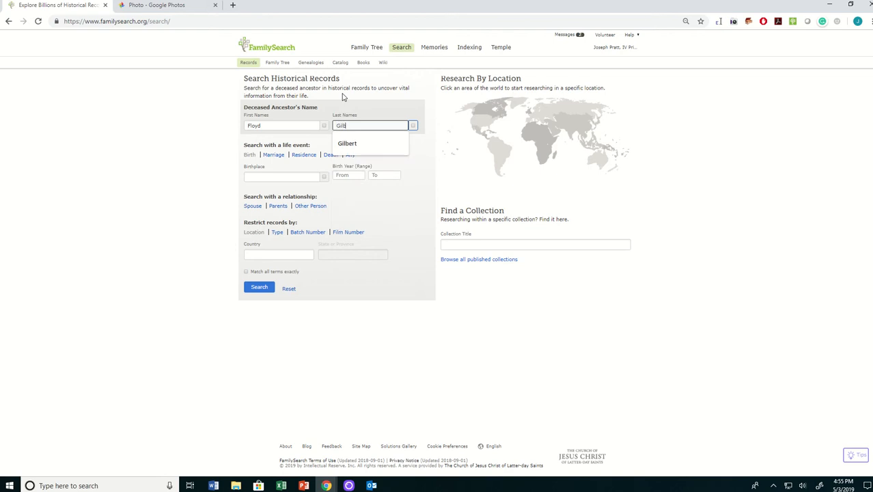
type("ert")
Add the residence place Grangeville, Idaho as a life event and run the records search
left_click(309, 155)
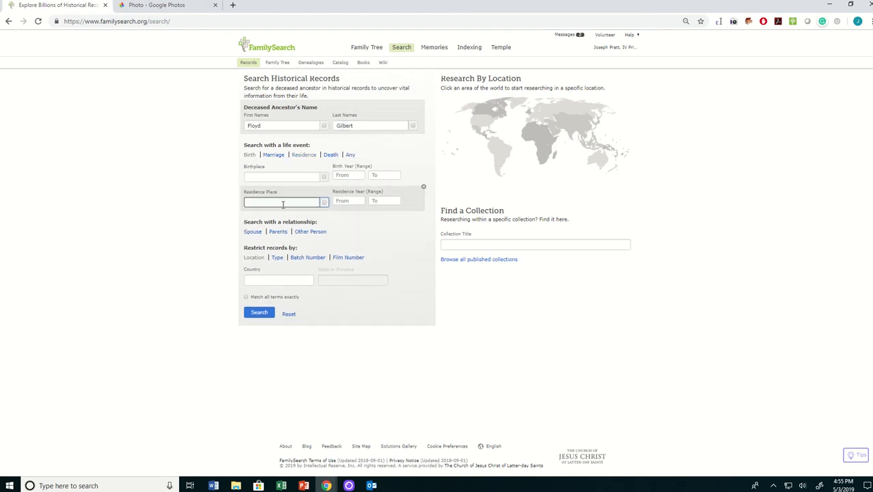
type("Grangeville, Idaho")
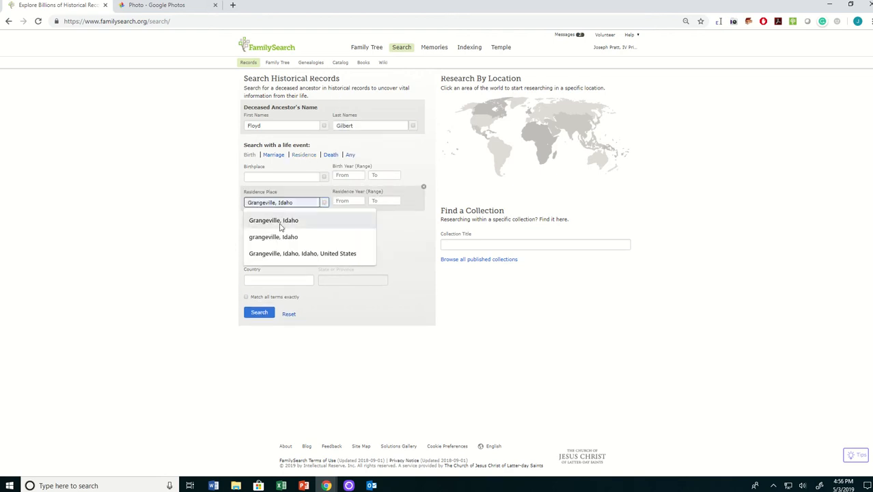
left_click(274, 220)
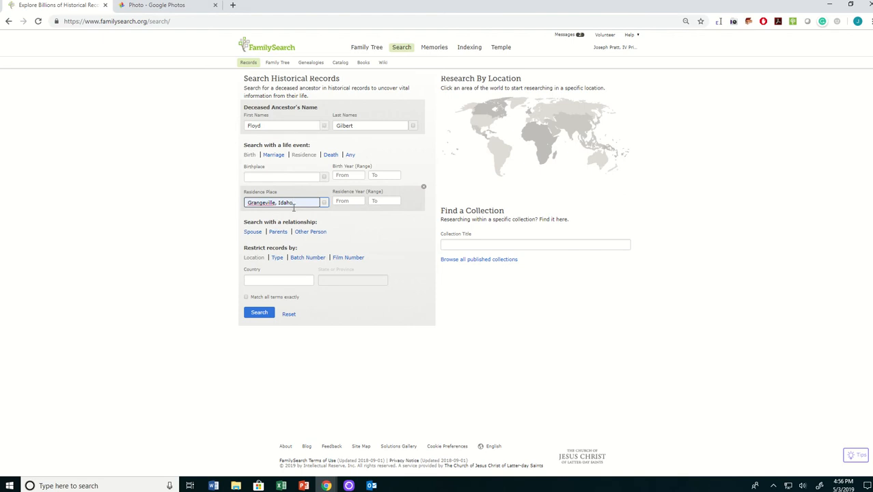
left_click(261, 312)
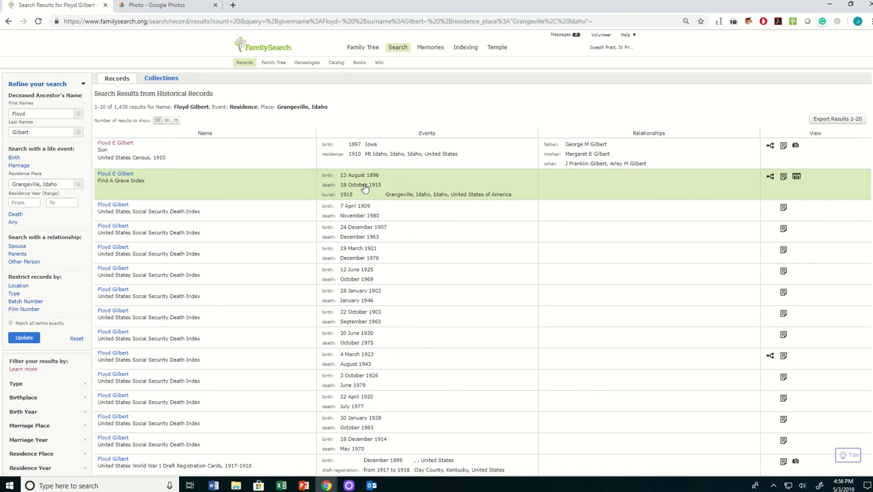
Open the Family Tree person page attached to the Find A Grave Index result and start reviewing the merge with its possible duplicate
left_click(771, 179)
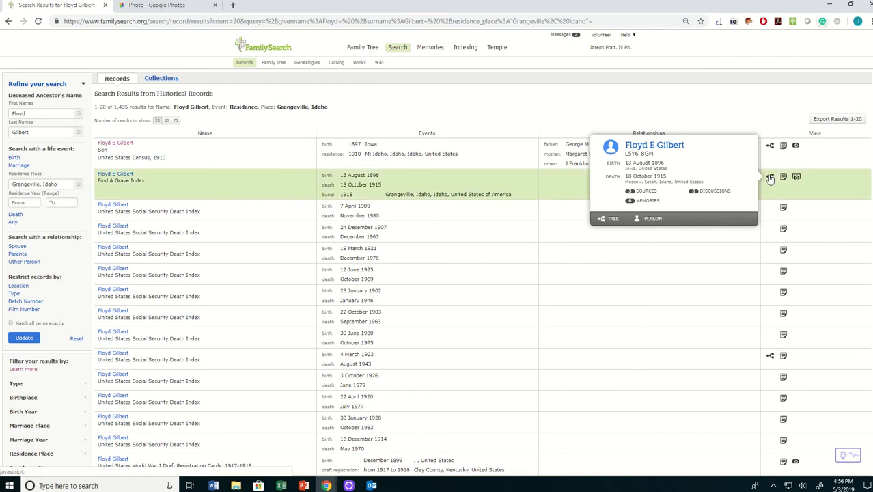
left_click(652, 219)
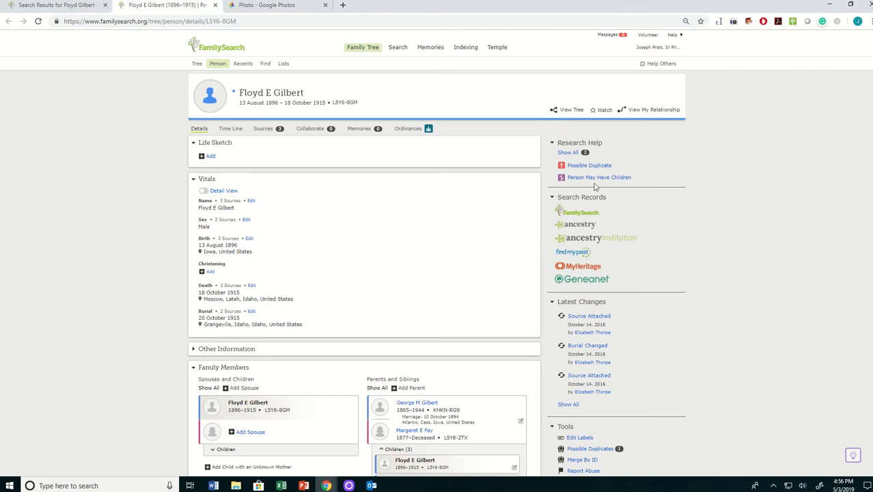
scroll(652, 300, "down", 1)
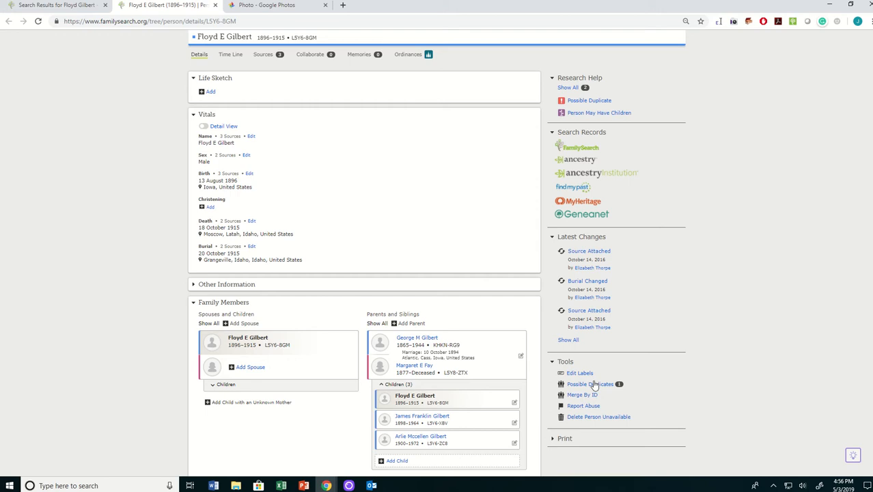
left_click(591, 384)
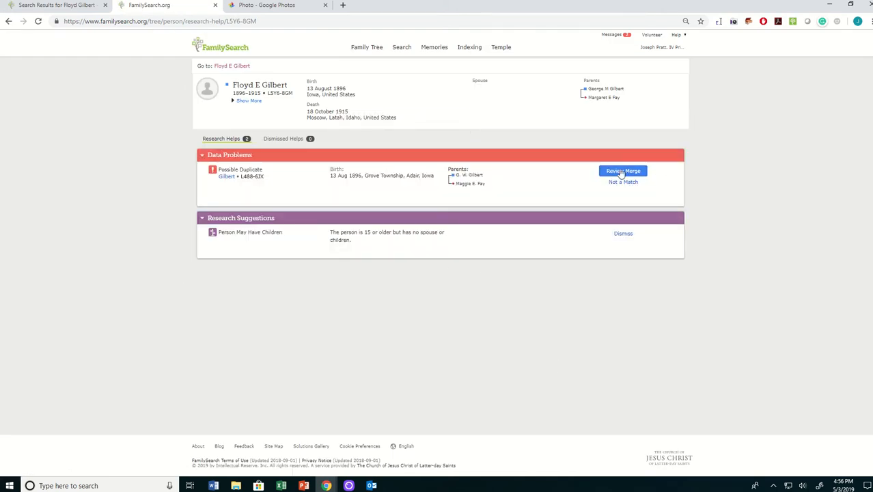
left_click(622, 171)
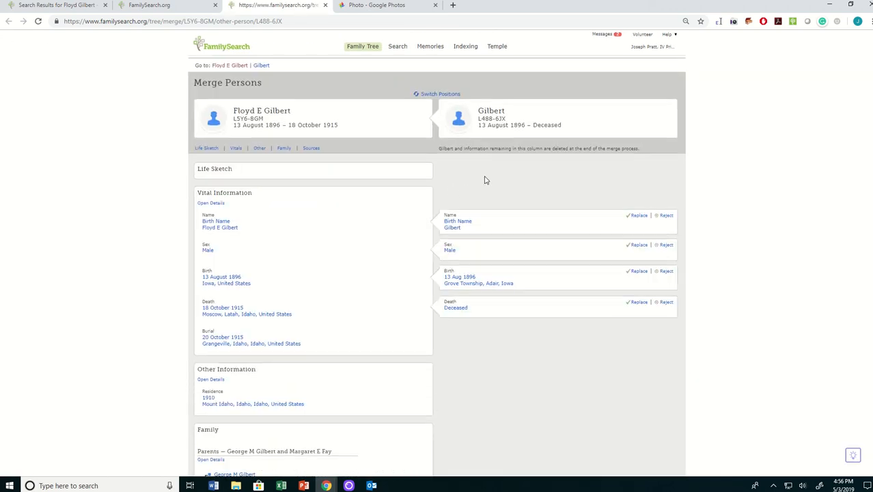
Compare both records, replace the birth information with the duplicate's Grove Township, Adair, Iowa entry, and add the duplicate's parents
scroll(485, 179, "down", 1)
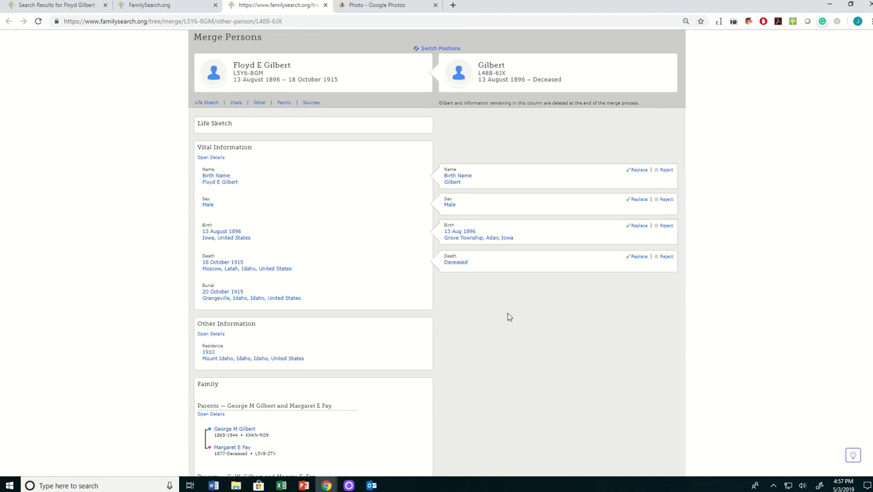
scroll(506, 300, "down", 2)
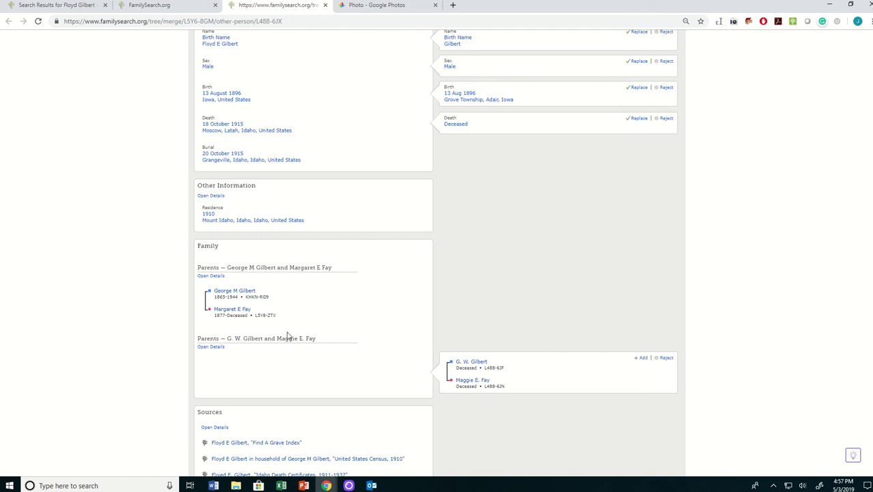
scroll(584, 215, "up", 1)
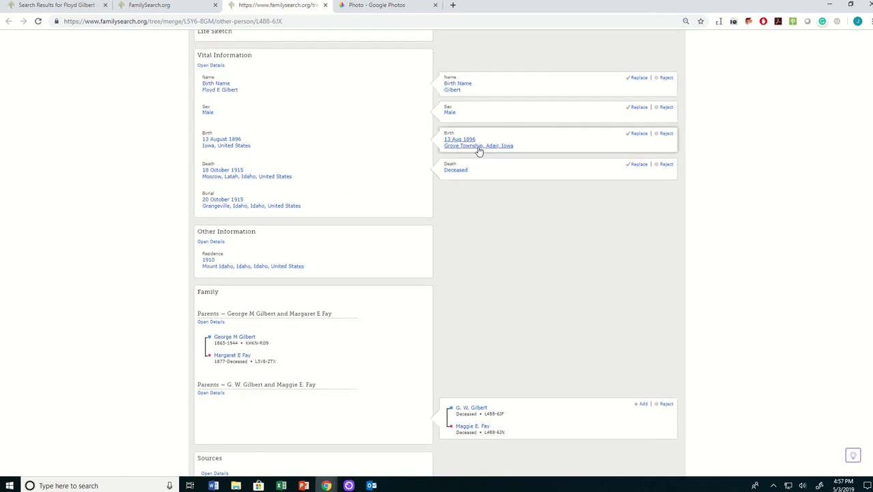
left_click(637, 135)
scroll(601, 287, "down", 2)
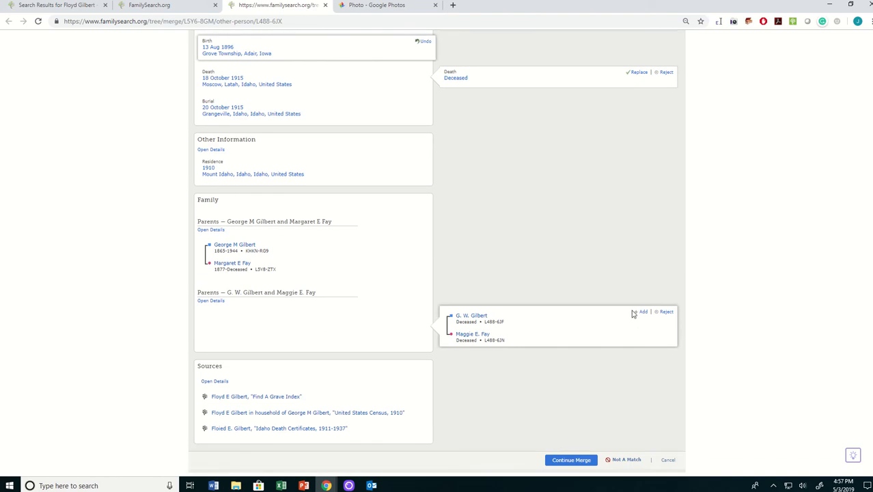
left_click(642, 312)
Finish merging the duplicate without entering a reason and close the leftover research help page
scroll(554, 352, "down", 2)
left_click(563, 386)
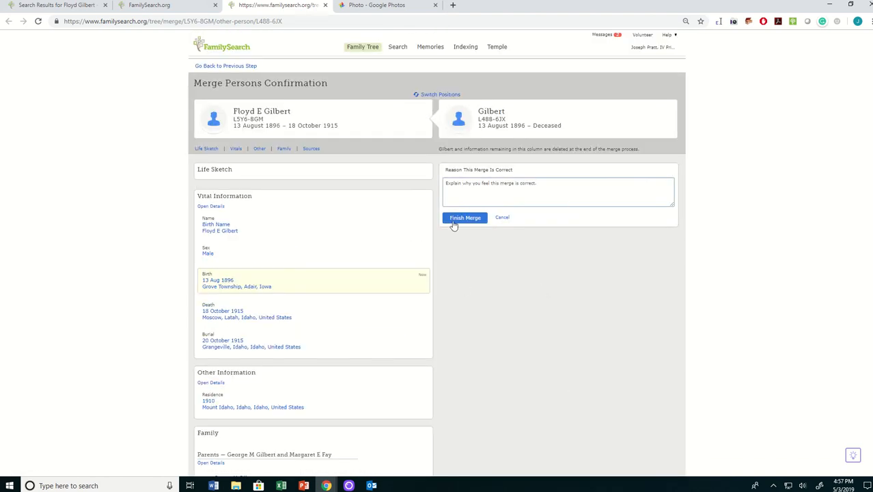
left_click(455, 221)
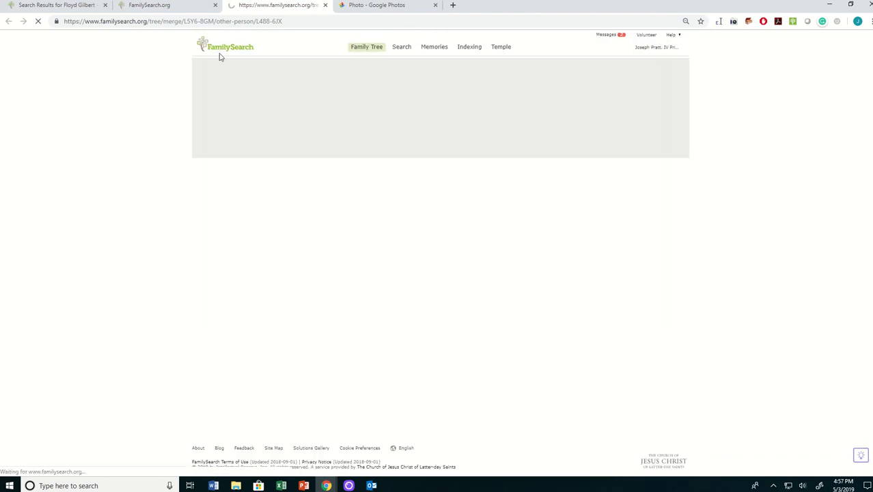
left_click(215, 5)
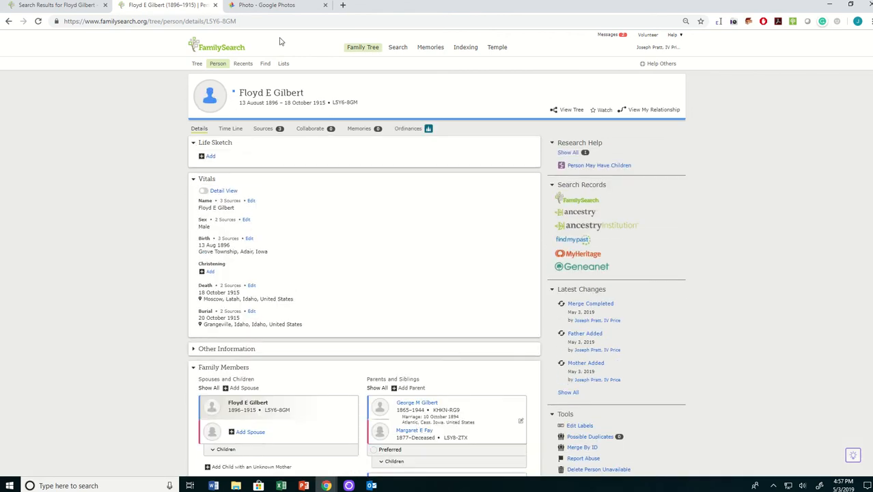
Switch to the yearbook photo and capture the portrait below the Iowa-born student's biography with Snipping Tool
left_click(273, 6)
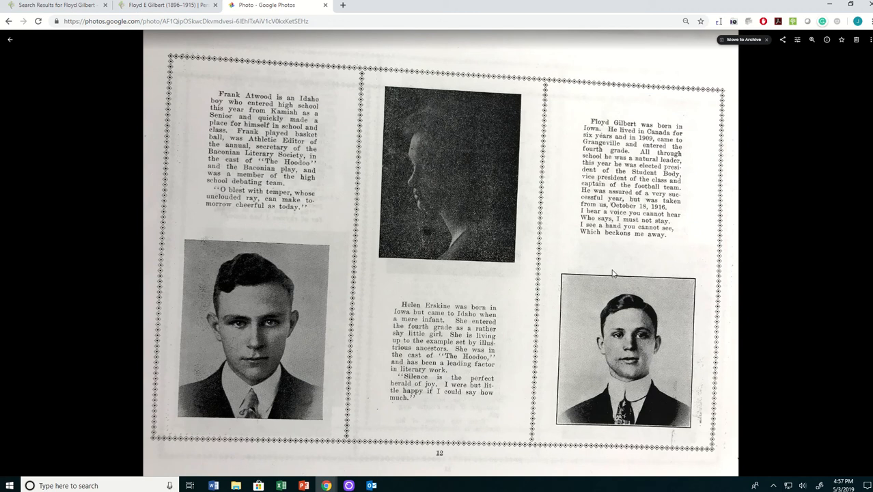
left_click(110, 483)
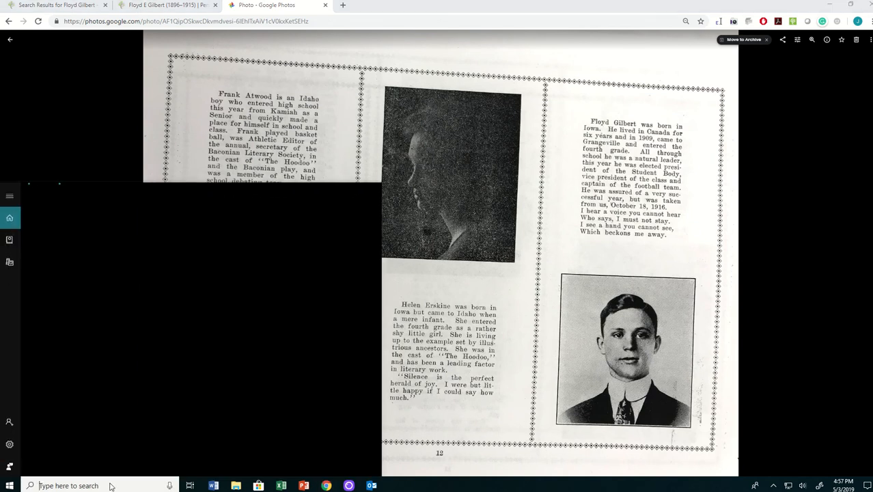
type("snip")
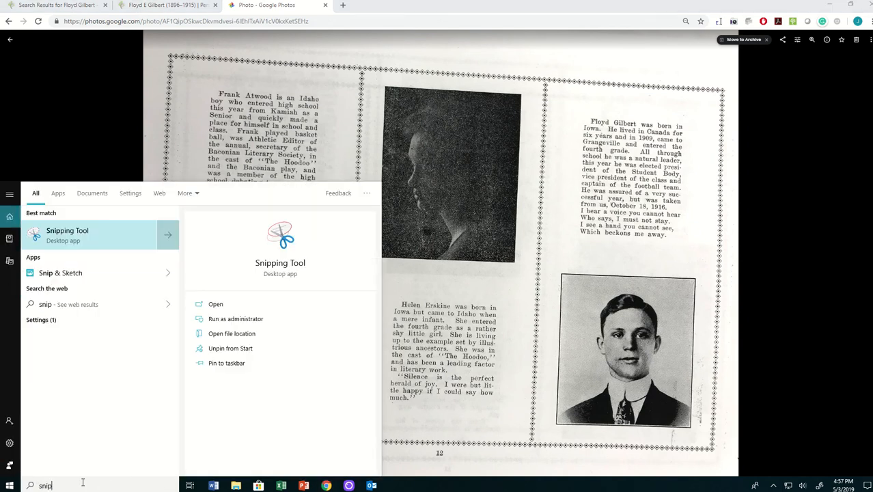
left_click(65, 231)
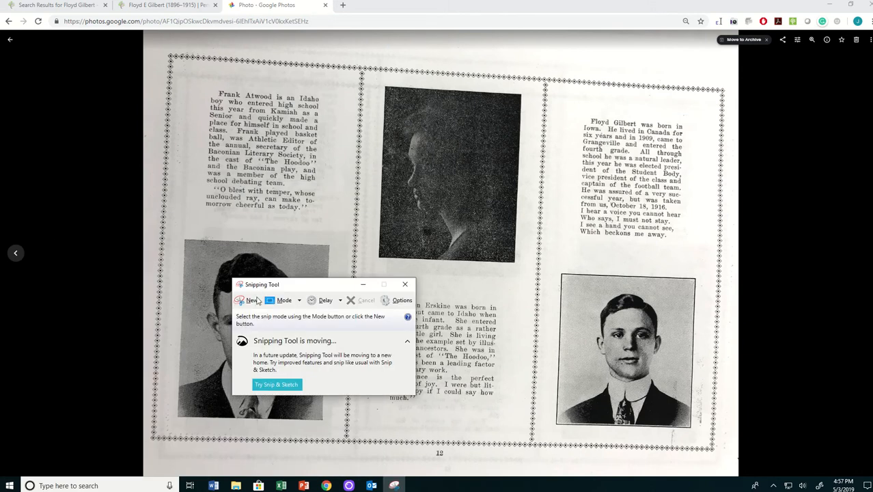
left_click(254, 301)
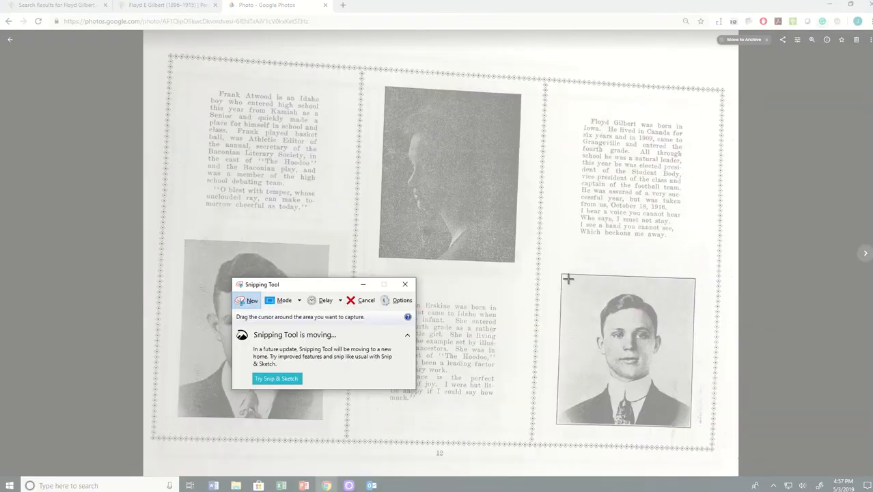
left_click_drag(567, 278, 686, 423)
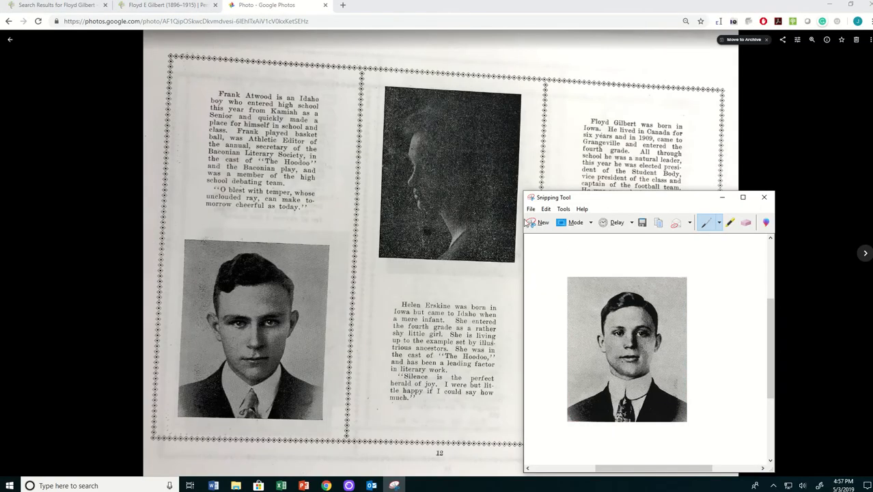
Save the portrait snip to the Desktop as a PNG file named with the student's first and last name
left_click(531, 209)
left_click(544, 232)
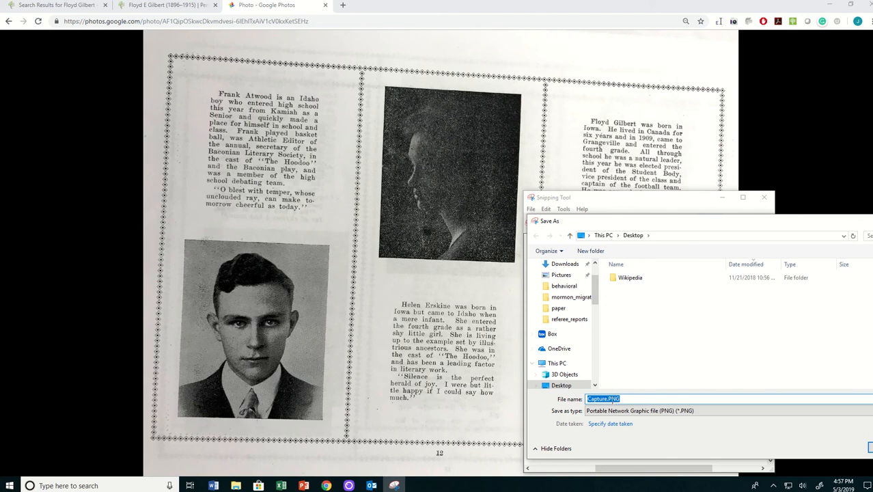
left_click_drag(608, 399, 565, 400)
type("floyd_gilbert")
key("Return")
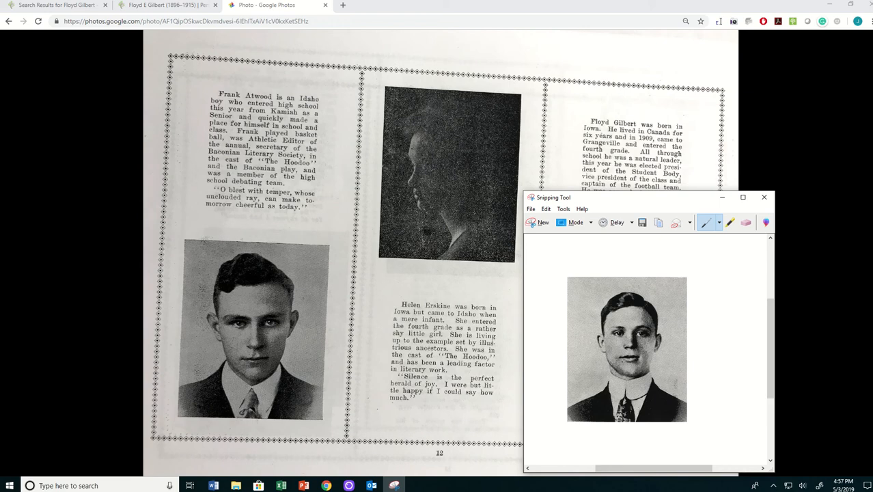
Upload the saved portrait from the Desktop to the Photos section of the student's FamilySearch memories
left_click(154, 7)
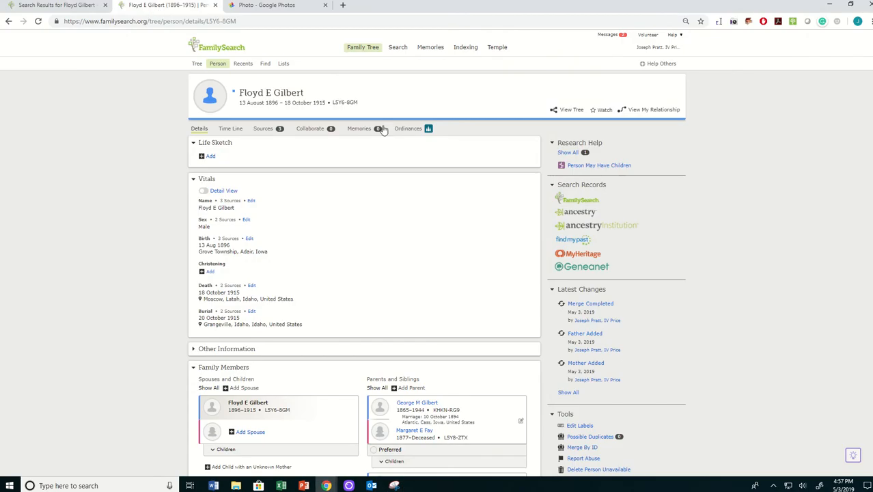
left_click(359, 130)
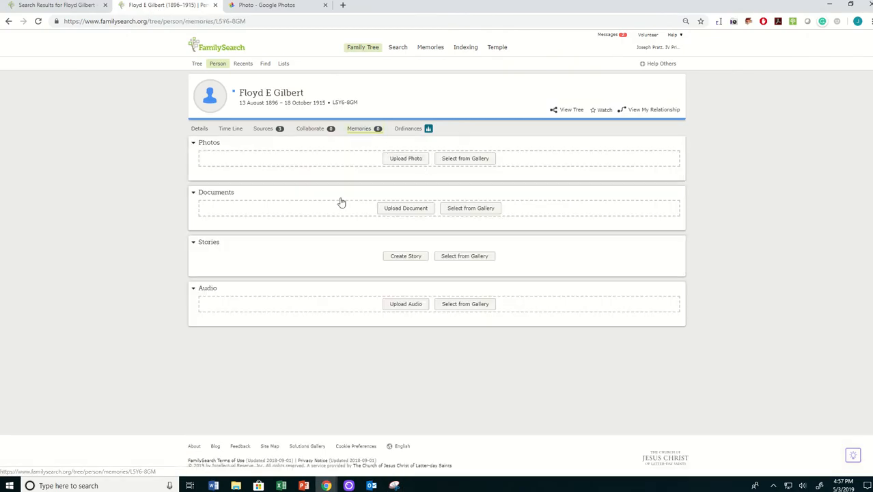
left_click(402, 160)
left_click(37, 87)
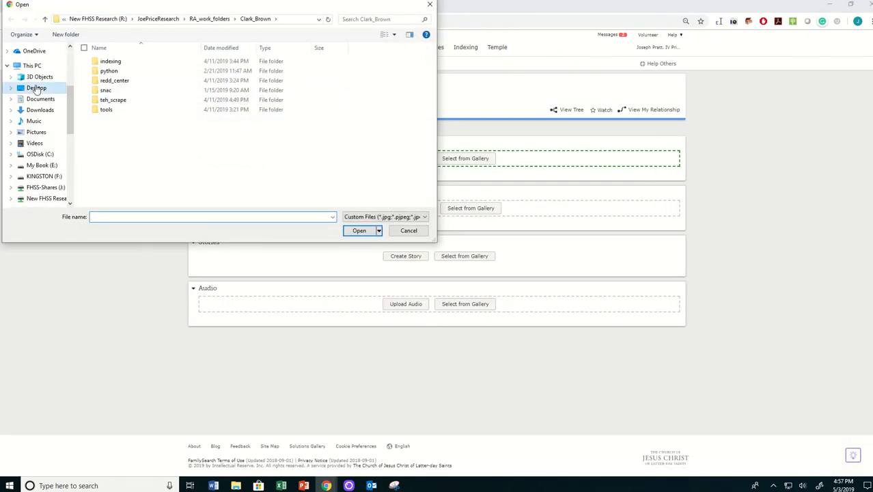
double_click(117, 60)
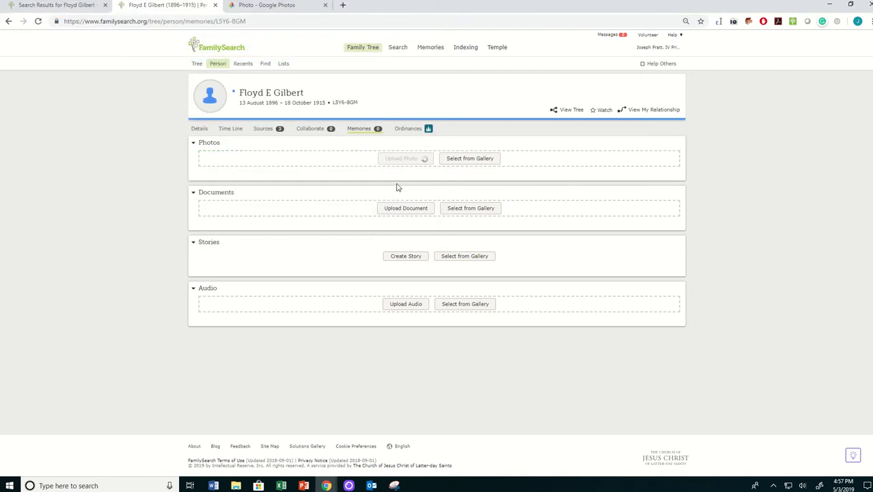
Switch to the yearbook photo and capture the Iowa-born student's biography together with the portrait below it using Snipping Tool
left_click(260, 7)
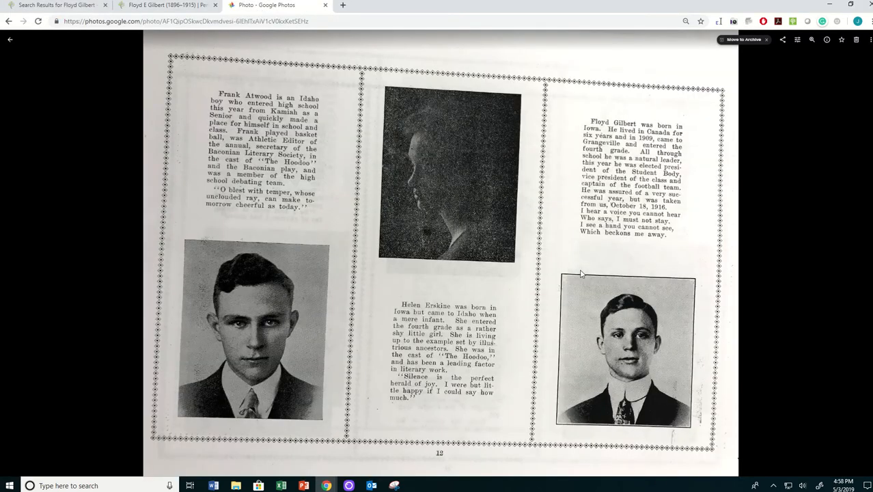
left_click(72, 484)
type("snip")
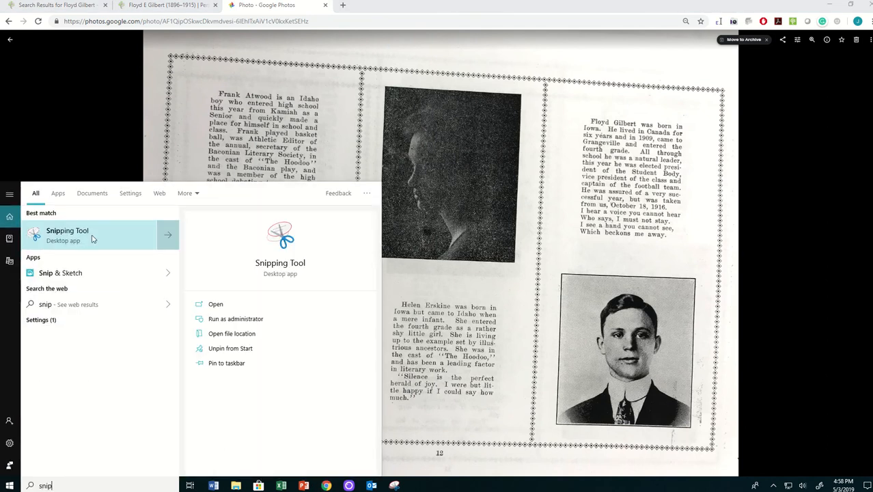
left_click(64, 239)
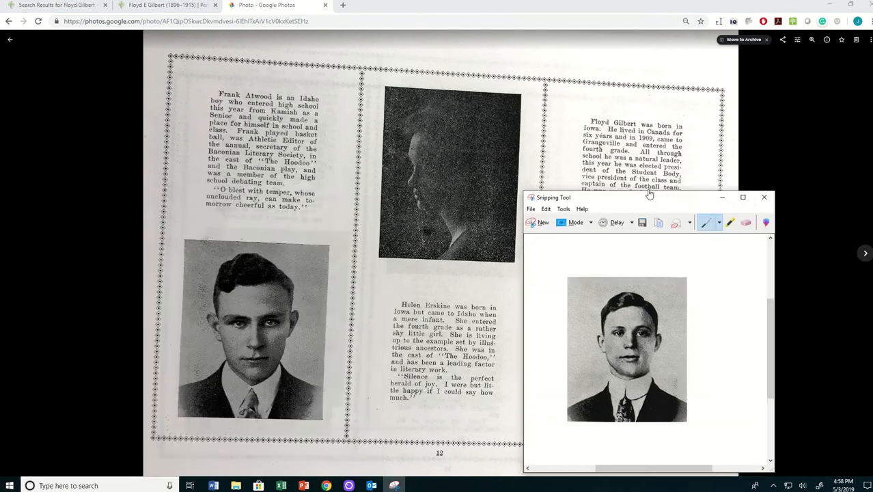
left_click(536, 223)
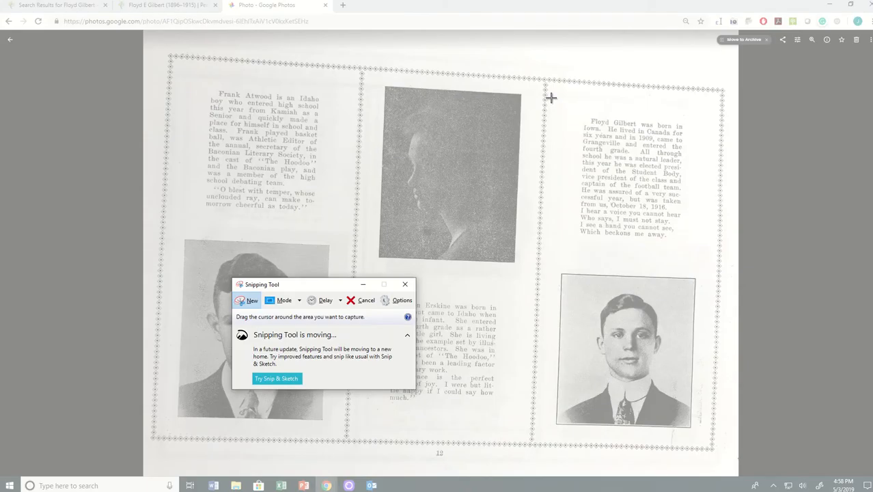
left_click_drag(550, 98, 706, 449)
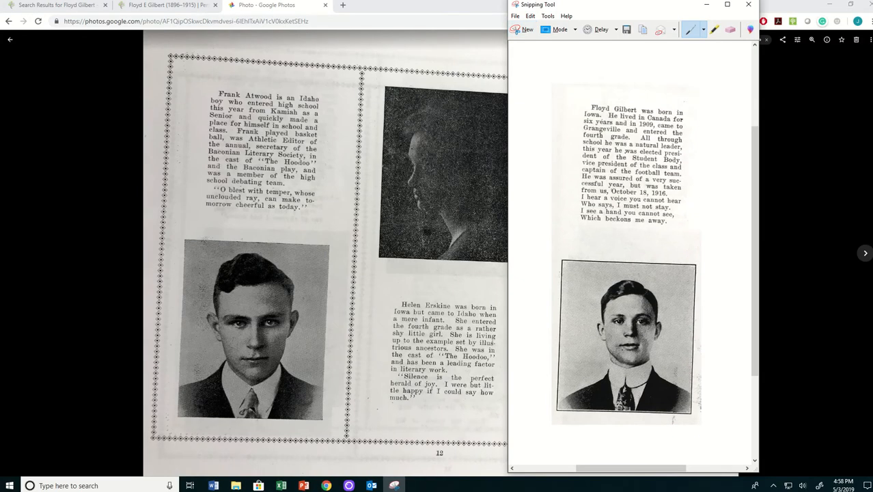
Save the biography snip to the Desktop as a PNG file named with the student's first and last name followed by 2
left_click(515, 15)
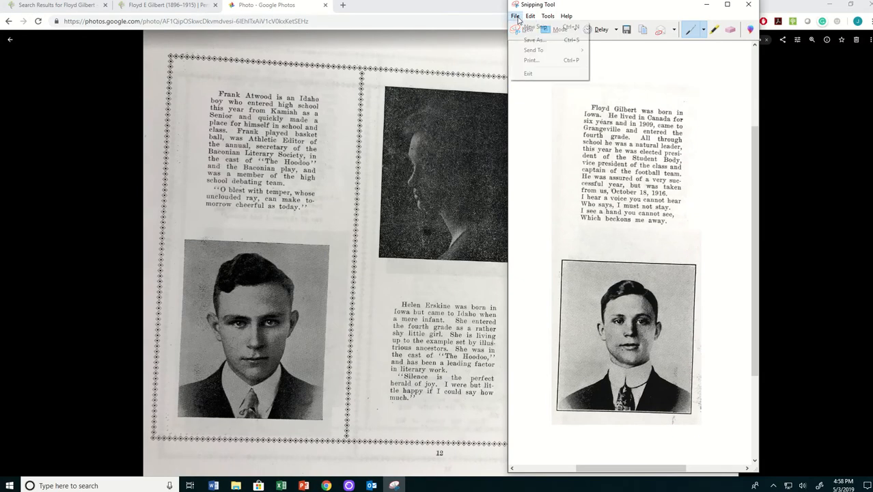
left_click(530, 42)
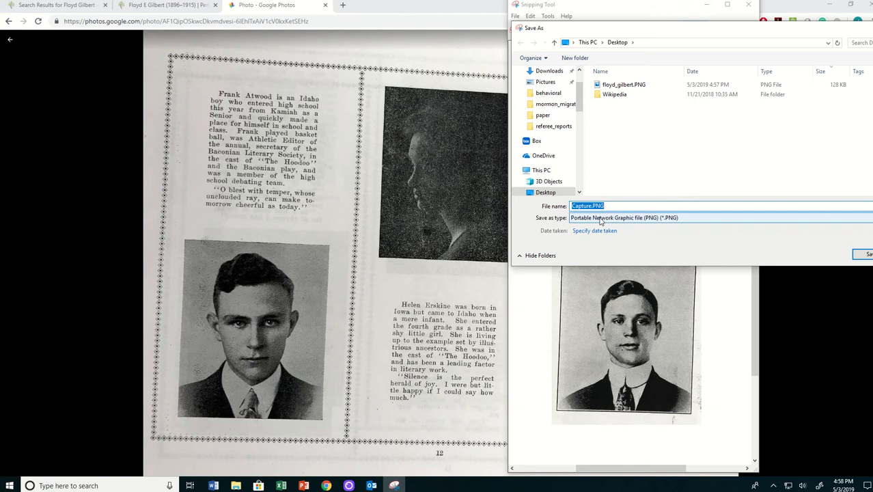
type("floyd_gilbert2")
key("Return")
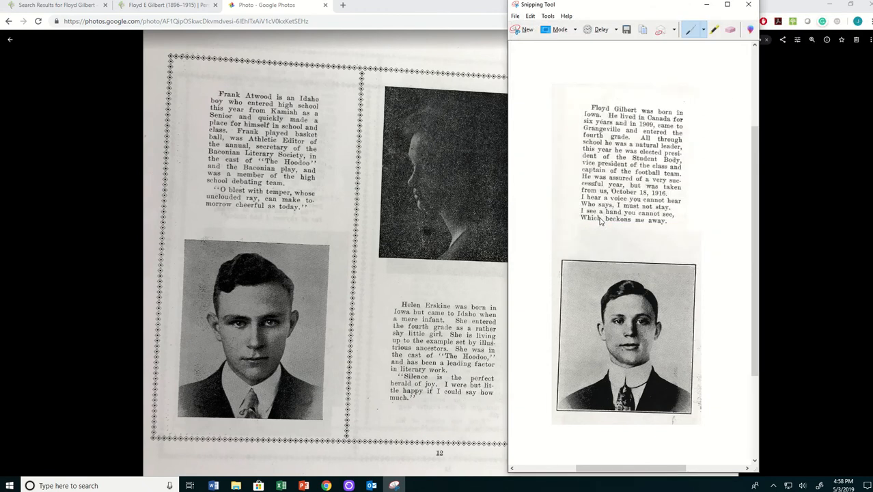
Upload the saved biography snip from the Desktop to the Documents section of the student's FamilySearch memories
left_click(137, 6)
left_click(395, 315)
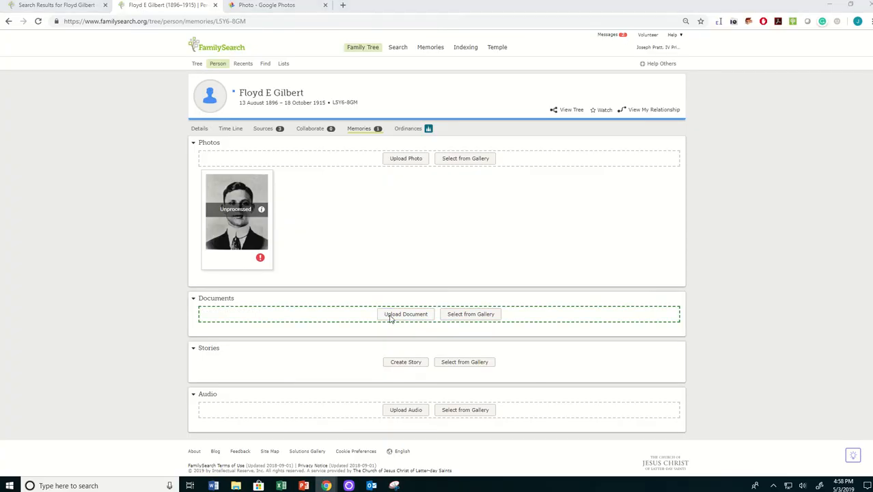
double_click(106, 63)
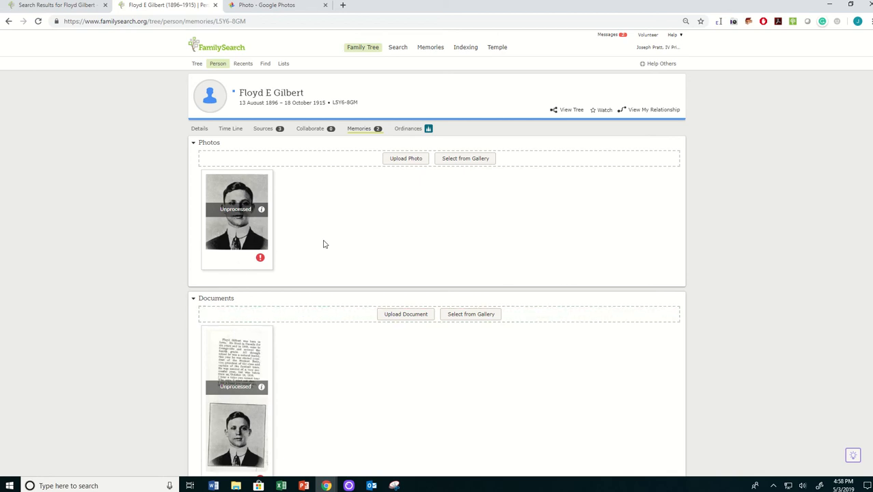
Open the uploaded portrait and save the comment "This is a photo from his 1916 high school yearbook."
scroll(325, 244, "down", 2)
scroll(325, 294, "up", 1)
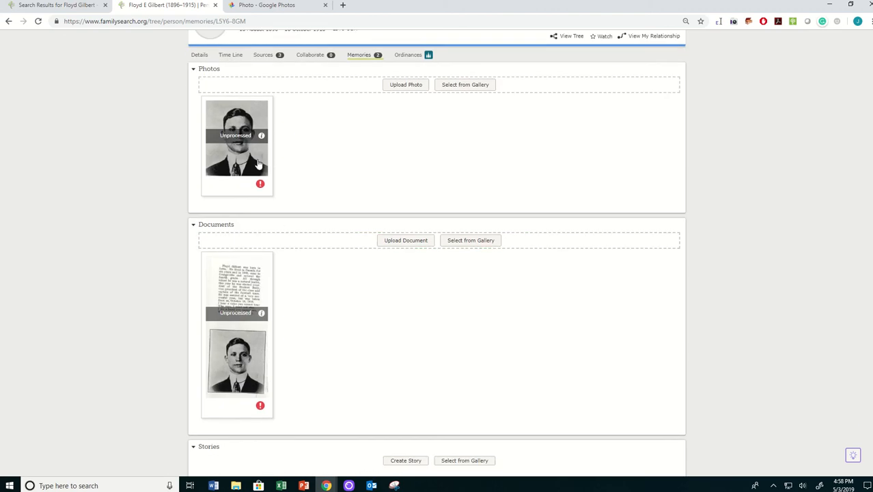
scroll(328, 174, "up", 1)
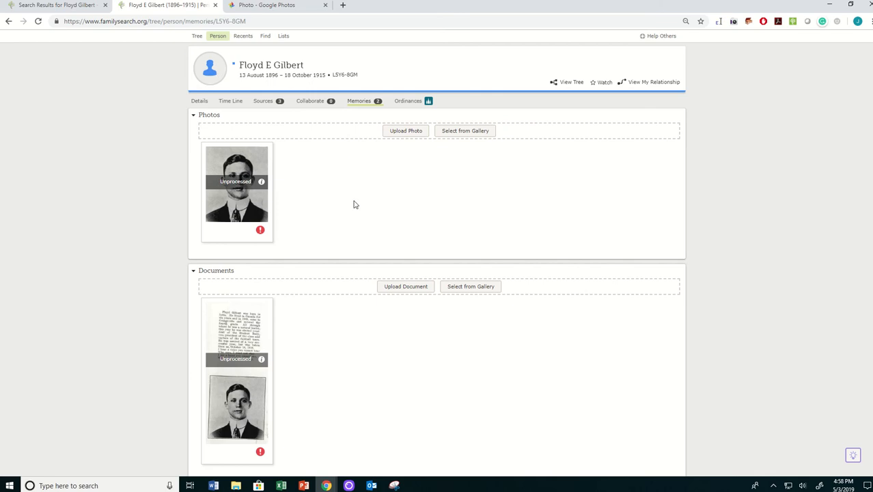
left_click(242, 236)
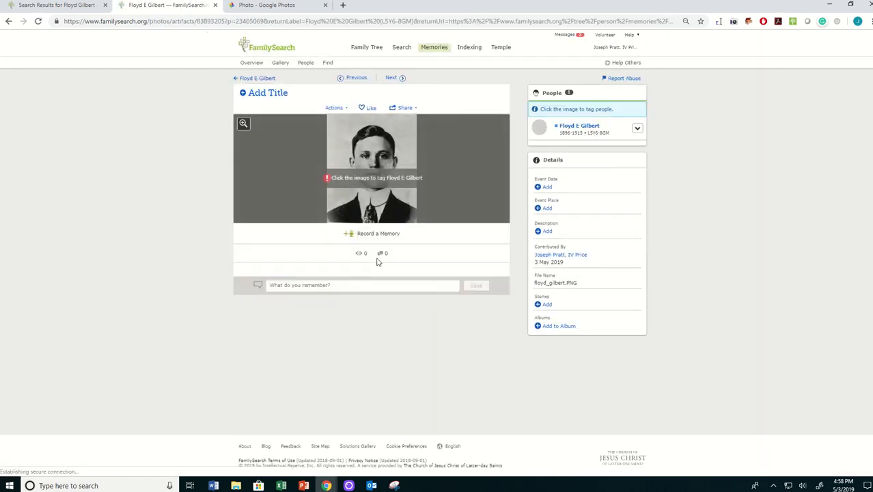
left_click(325, 285)
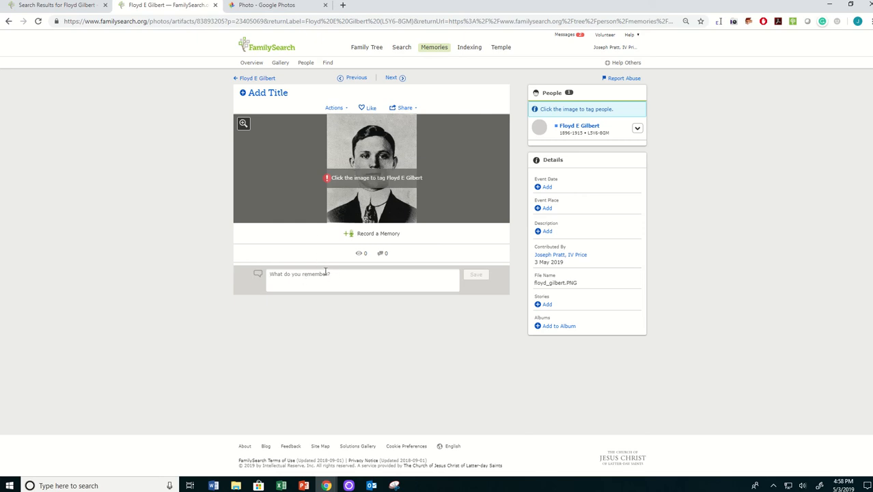
type("Th")
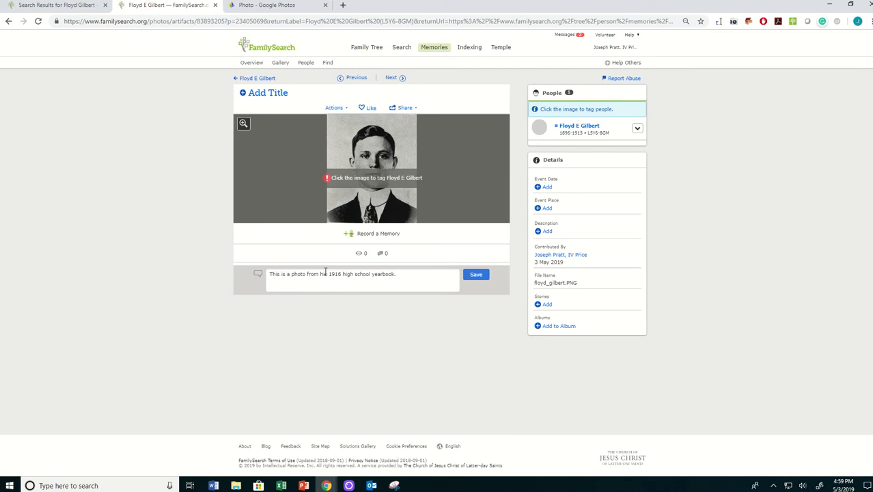
left_click(477, 274)
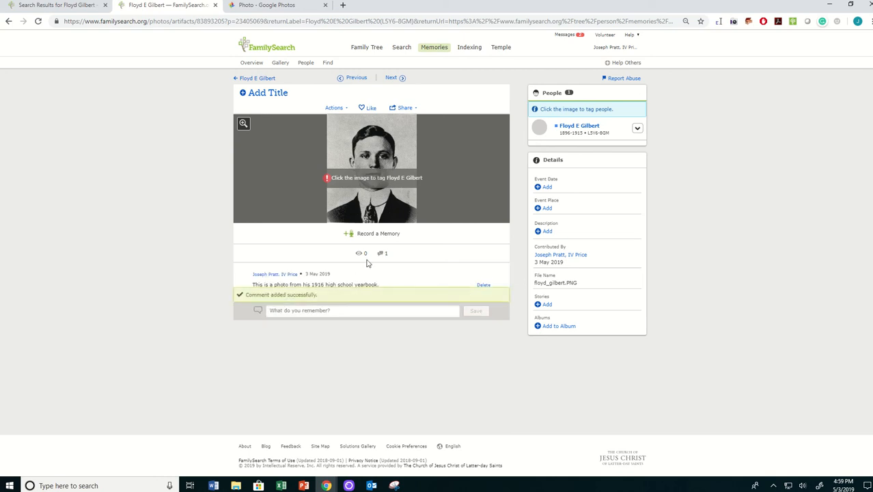
Check the yearbook page once more, return to the student's memories, and open the profile's details
left_click(250, 8)
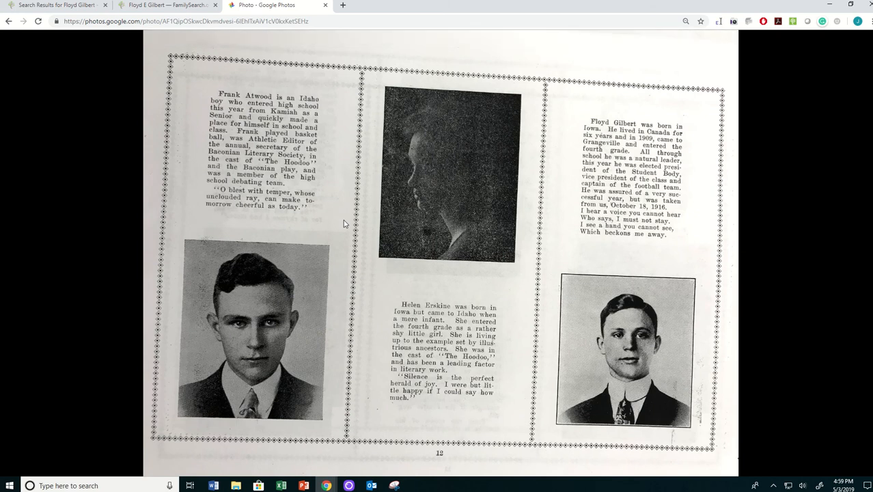
left_click(150, 8)
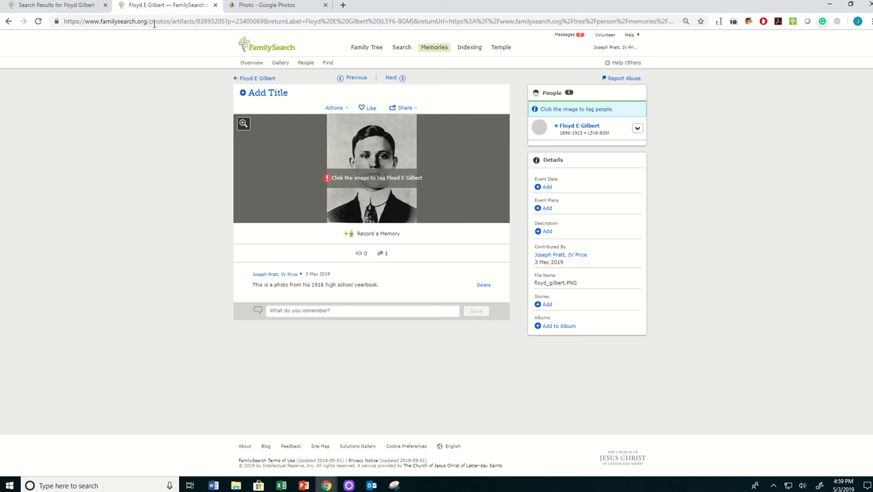
left_click(243, 79)
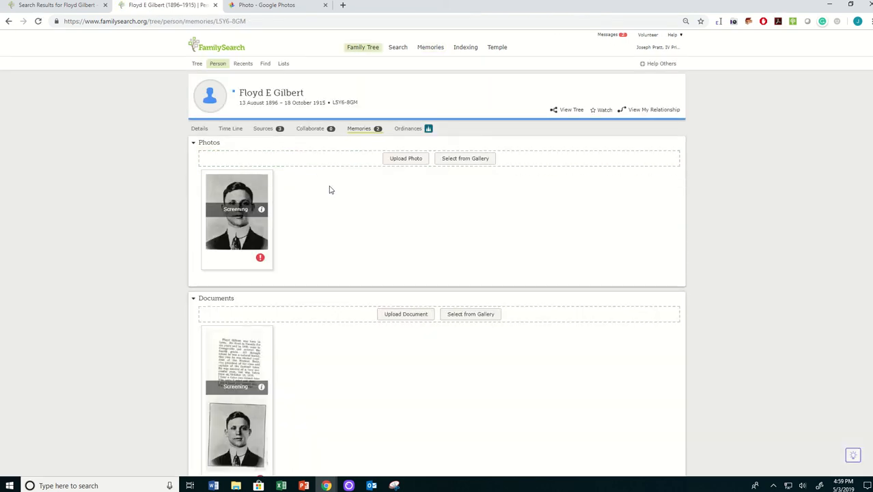
left_click(39, 22)
left_click(199, 129)
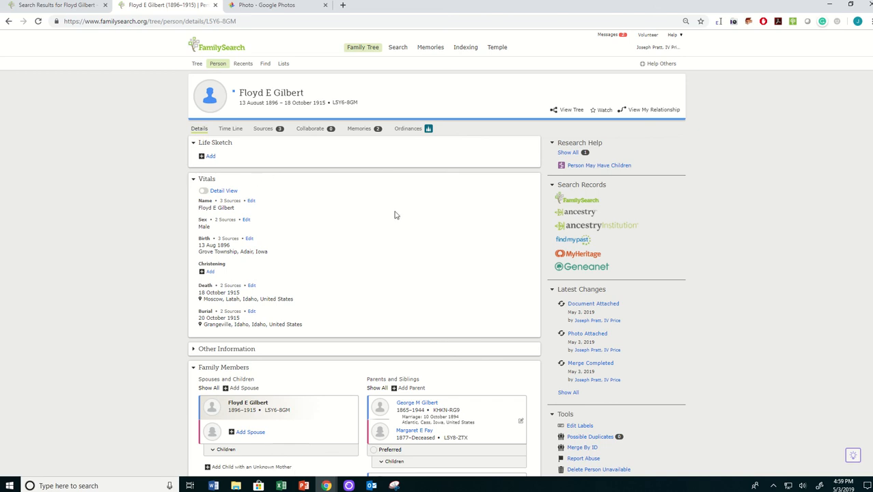
mouse_move(398, 47)
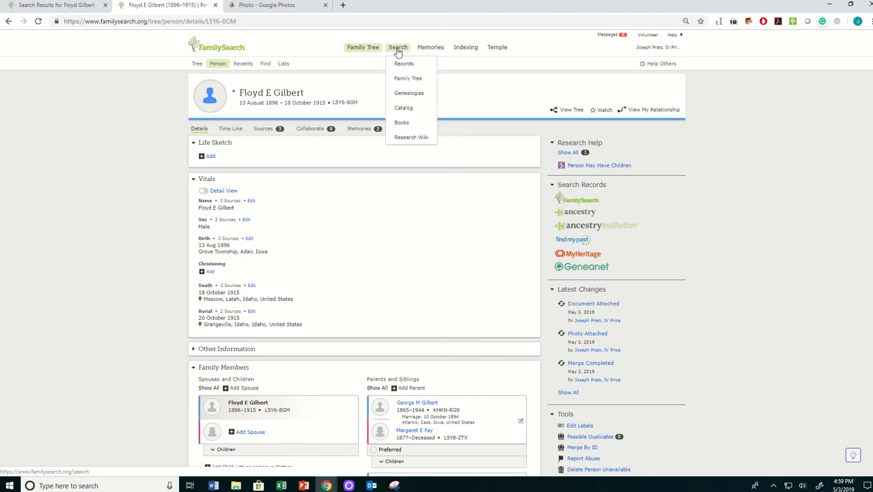
left_click(403, 64)
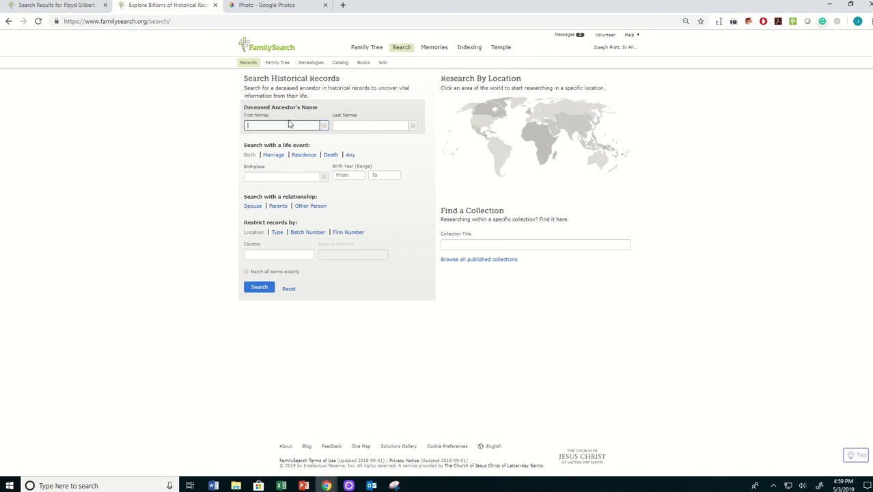
left_click(299, 157)
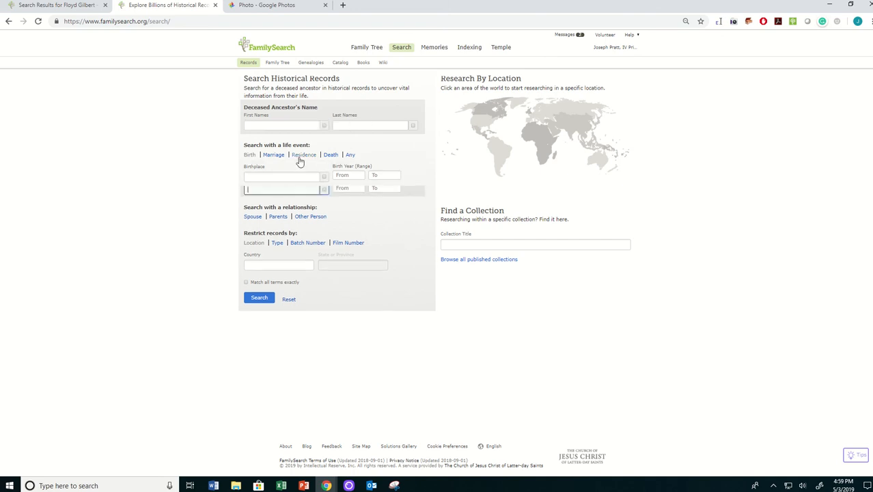
Start a Family Tree search with the student's first and last name and the sex set to Male
mouse_move(403, 55)
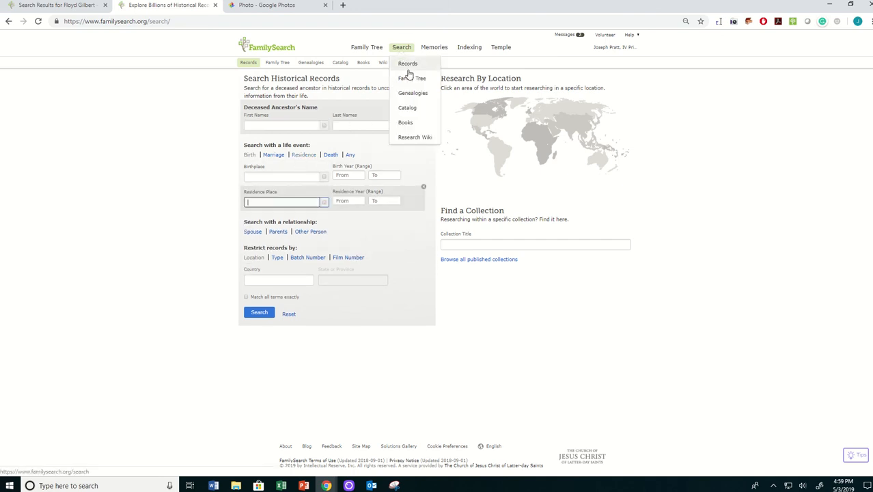
left_click(411, 80)
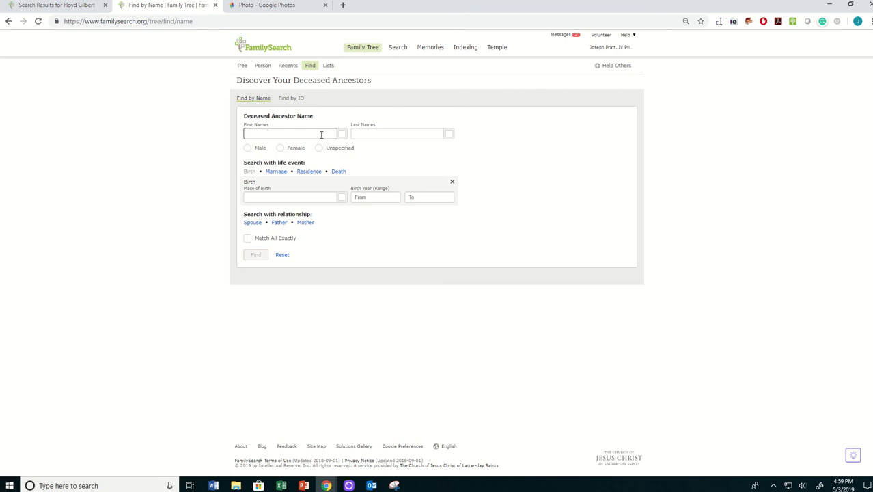
type("Floyd")
key("Tab")
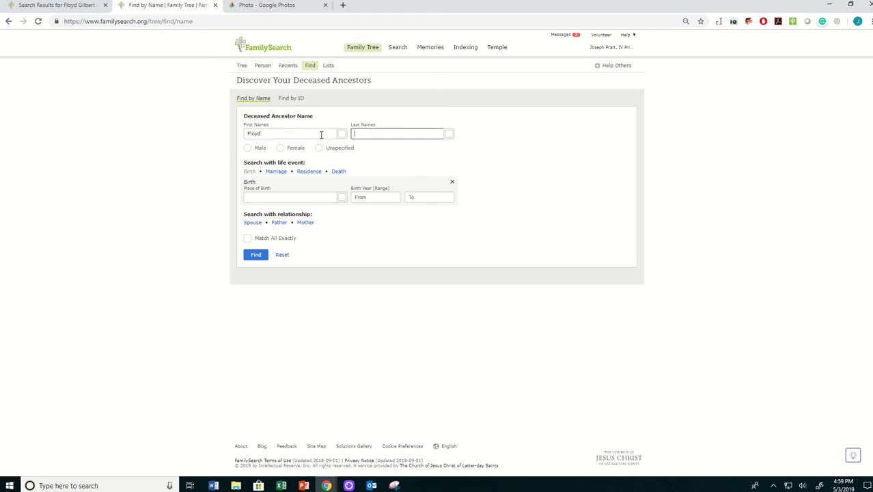
type("Gilbert")
left_click(247, 147)
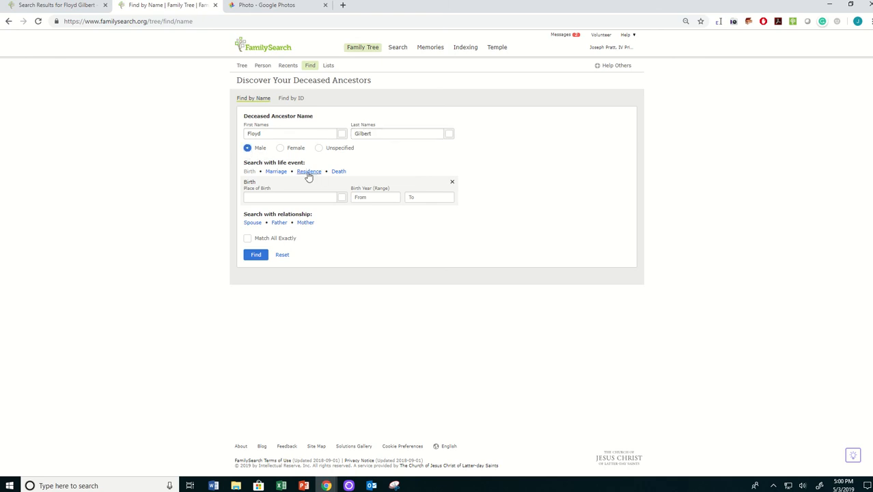
Add the residence Grangeville, Idaho, Idaho, United States to the search criteria and run the search
left_click(308, 172)
type("Grange")
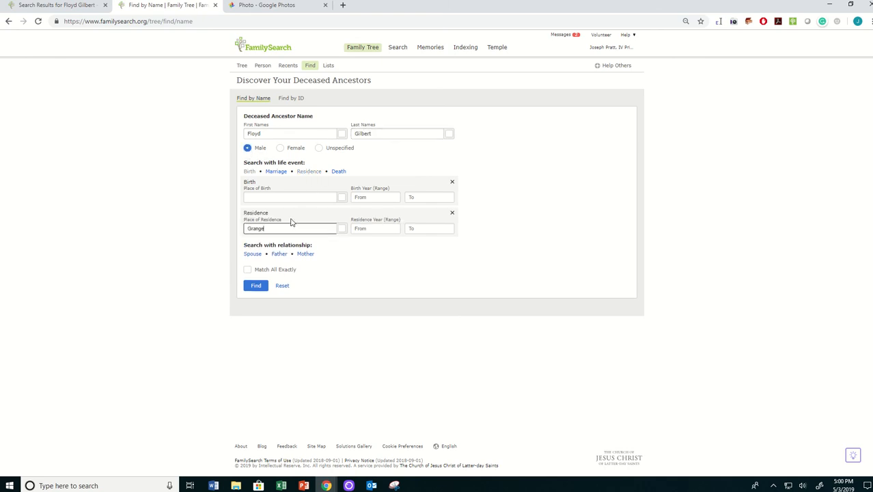
type("ville, ID")
left_click(260, 254)
left_click(258, 286)
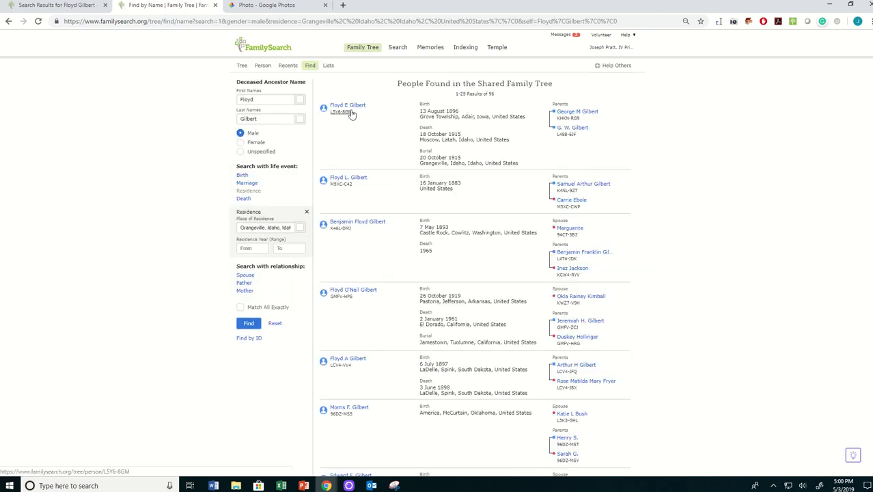
Open the person page of the first match in the Family Tree search results
left_click(347, 108)
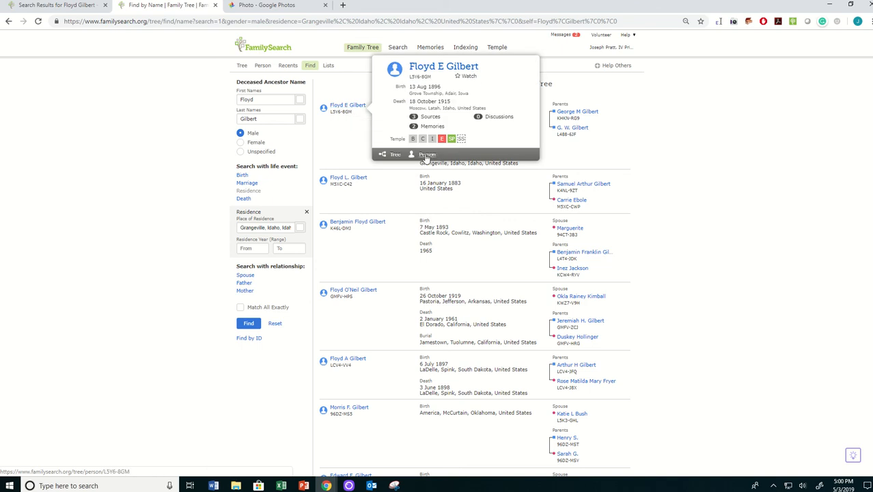
left_click(425, 155)
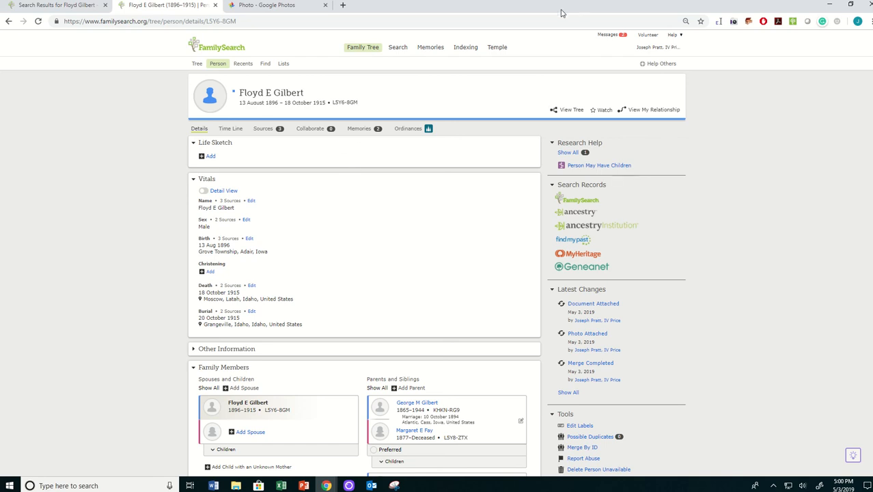
mouse_move(556, 1)
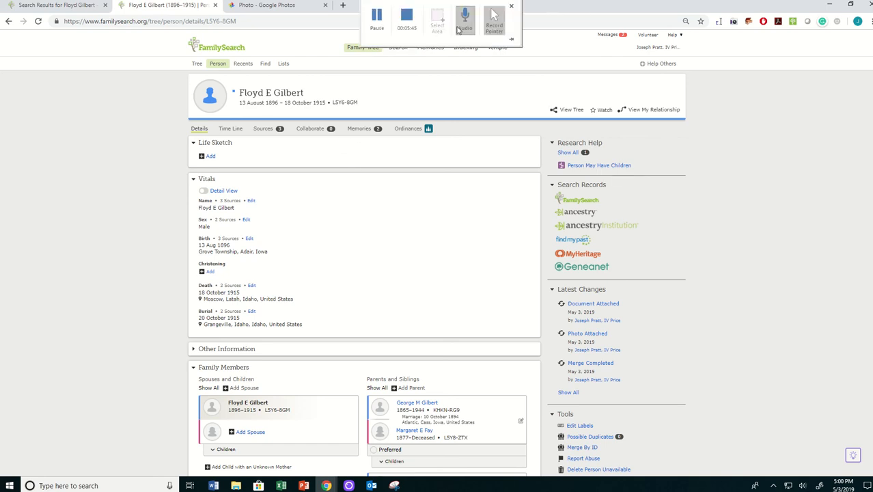